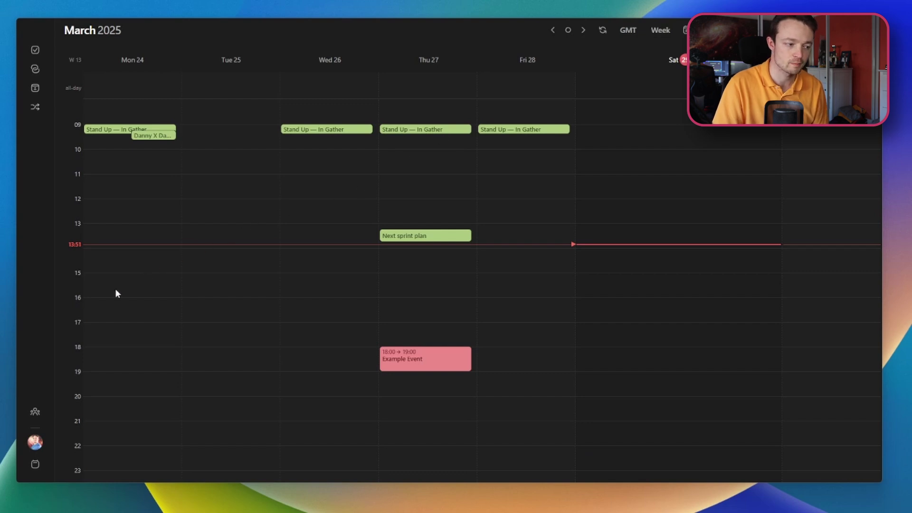
# - Open Preferences > Calendars and bring up the Work account's Calendar options
pyautogui.click(38, 447)
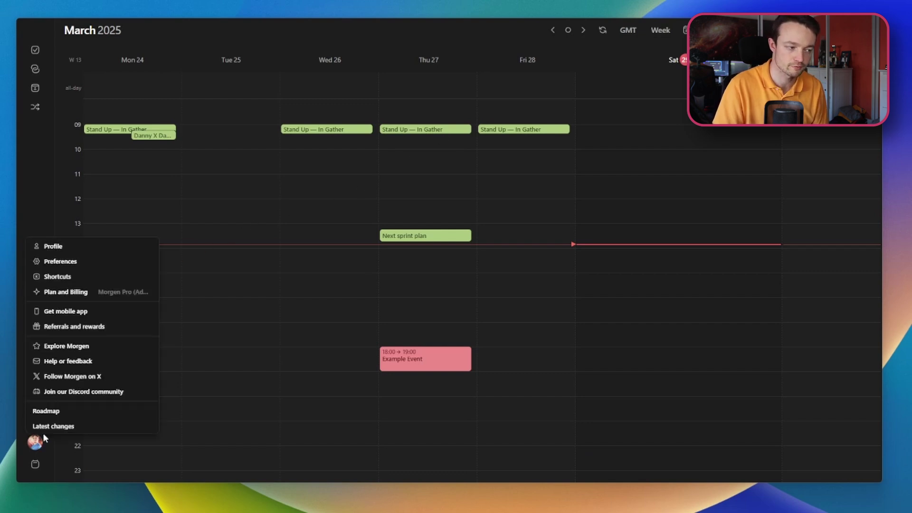
pyautogui.click(70, 264)
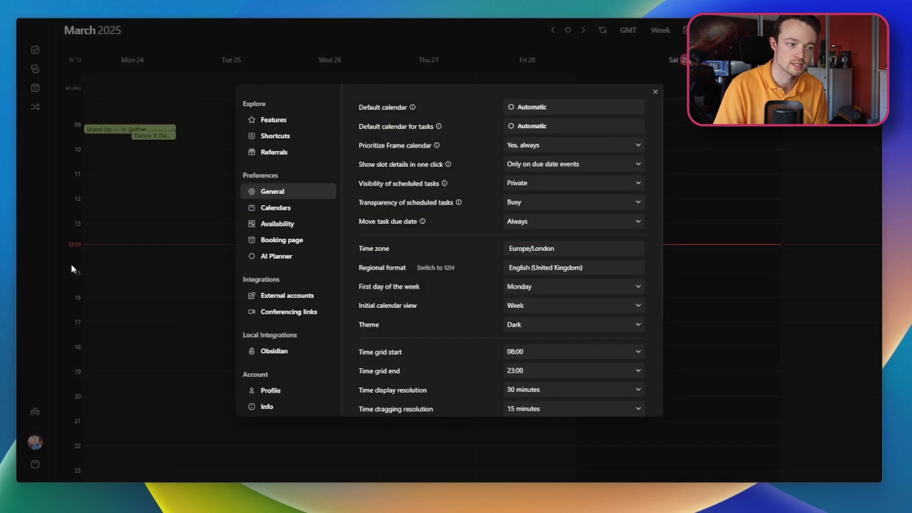
pyautogui.click(277, 207)
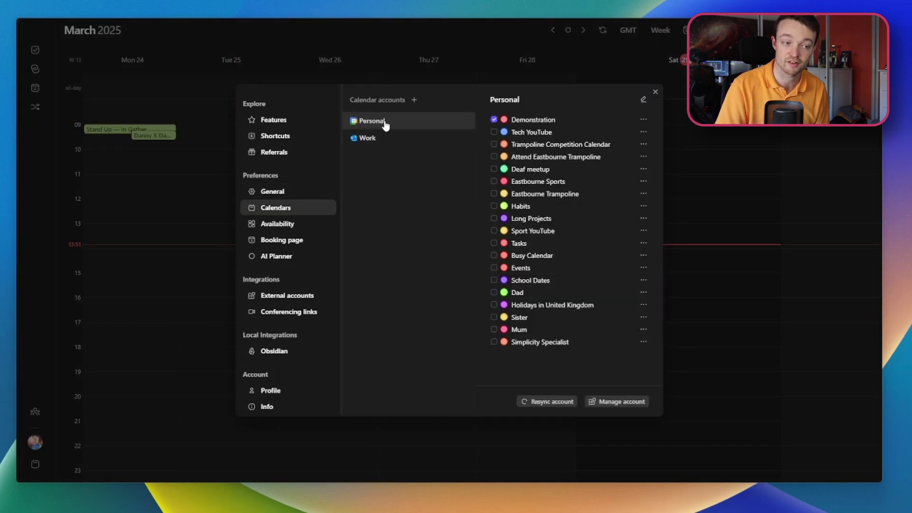
pyautogui.click(368, 140)
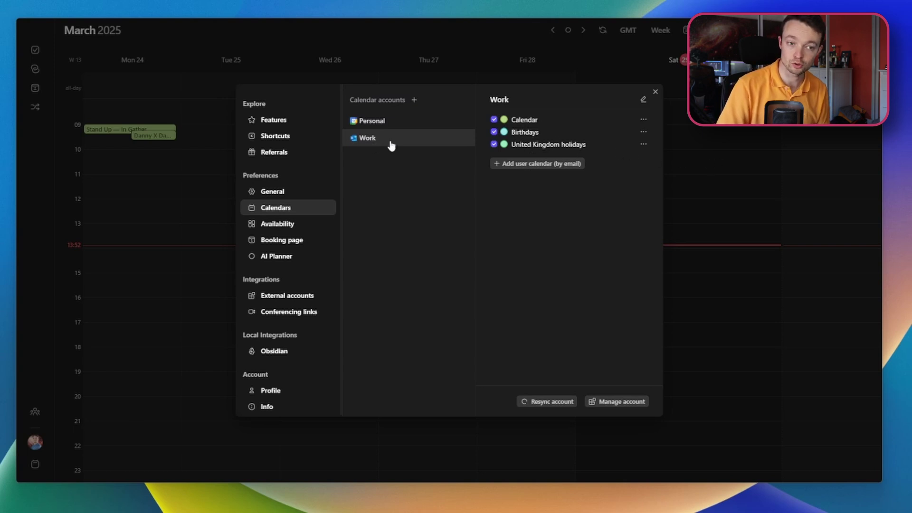
pyautogui.click(643, 120)
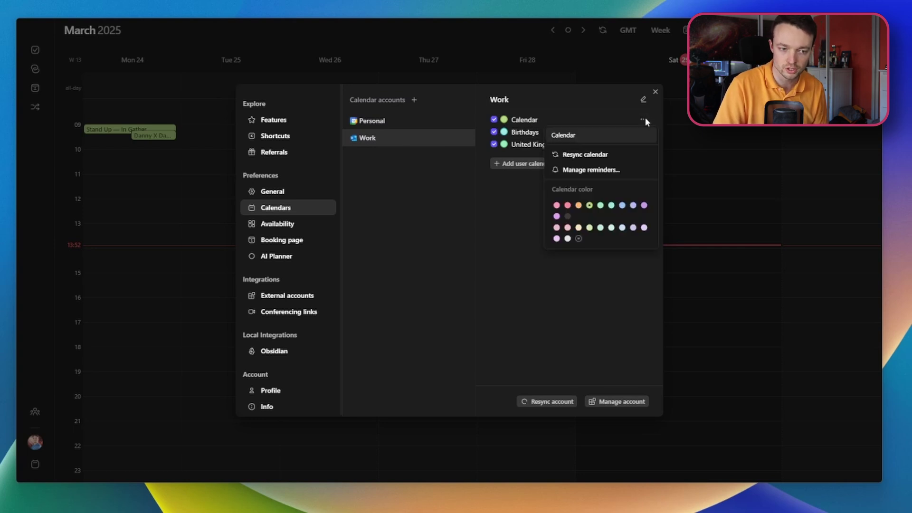
pyautogui.moveTo(567, 207)
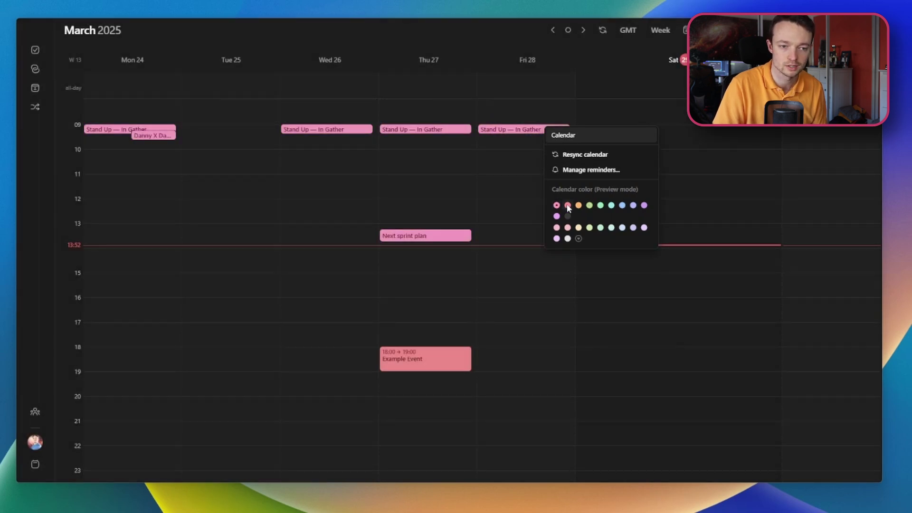
# - Preview the Work Calendar in lavender and bring up its custom colour picker
pyautogui.click(632, 205)
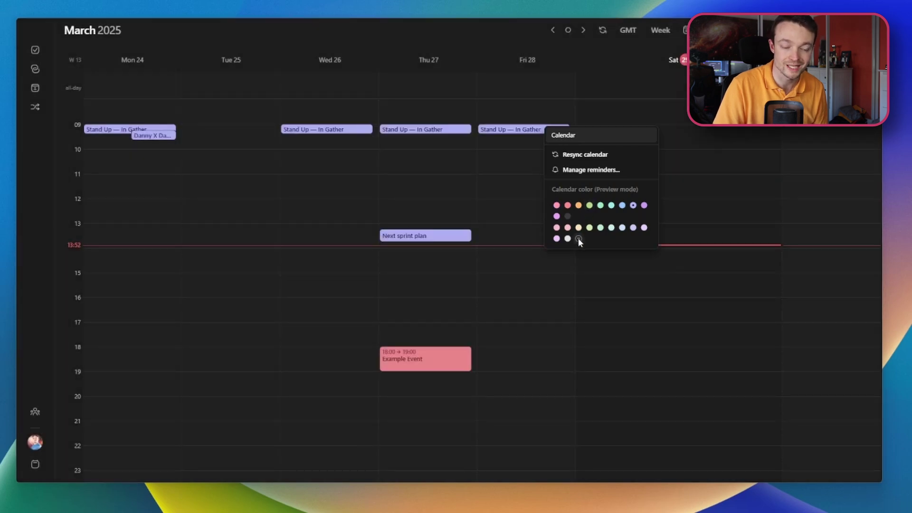
pyautogui.click(578, 239)
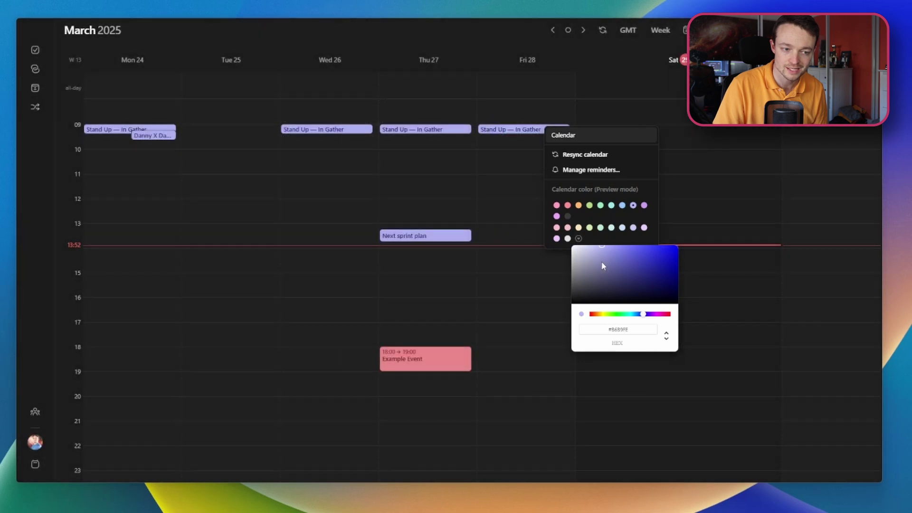
# - Give the Work Calendar a custom bright green colour and close the settings
pyautogui.moveTo(629, 269)
pyautogui.mouseDown()
pyautogui.moveTo(630, 260)
pyautogui.moveTo(613, 280)
pyautogui.mouseUp()
pyautogui.click(620, 314)
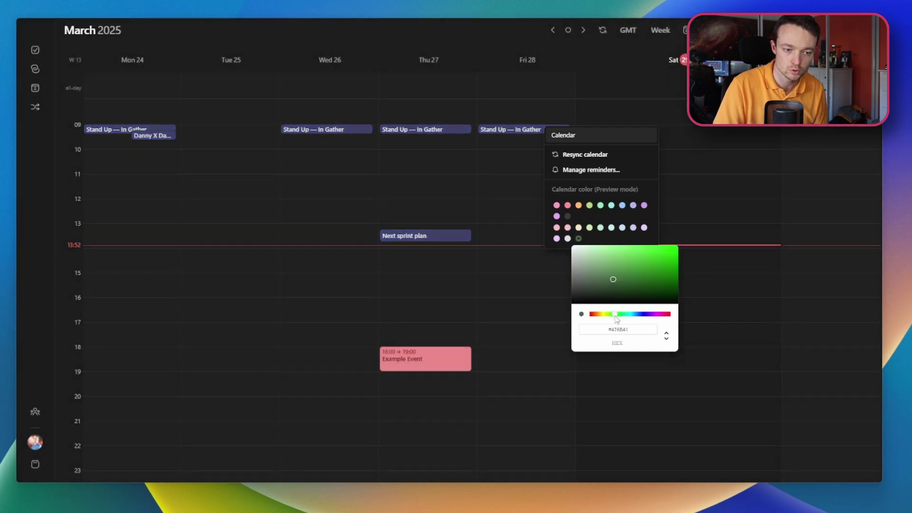
pyautogui.moveTo(626, 273); pyautogui.dragTo(659, 254)
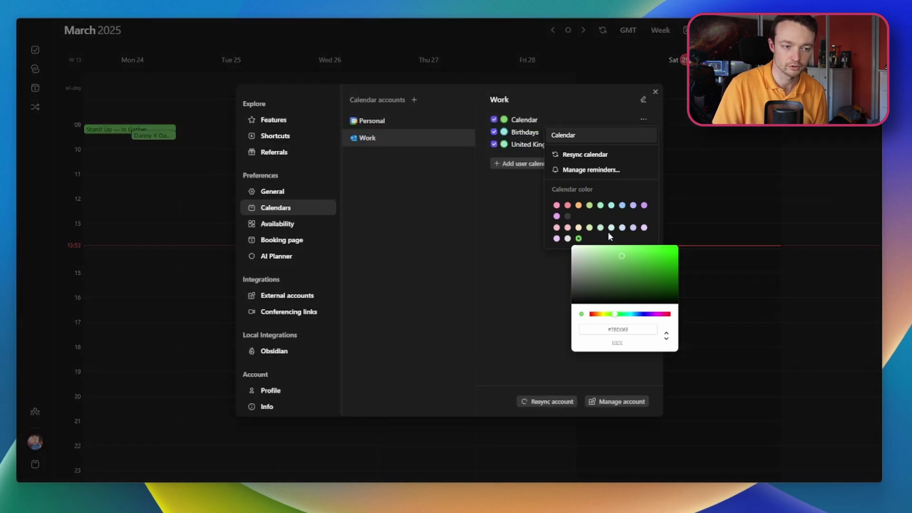
pyautogui.click(527, 201)
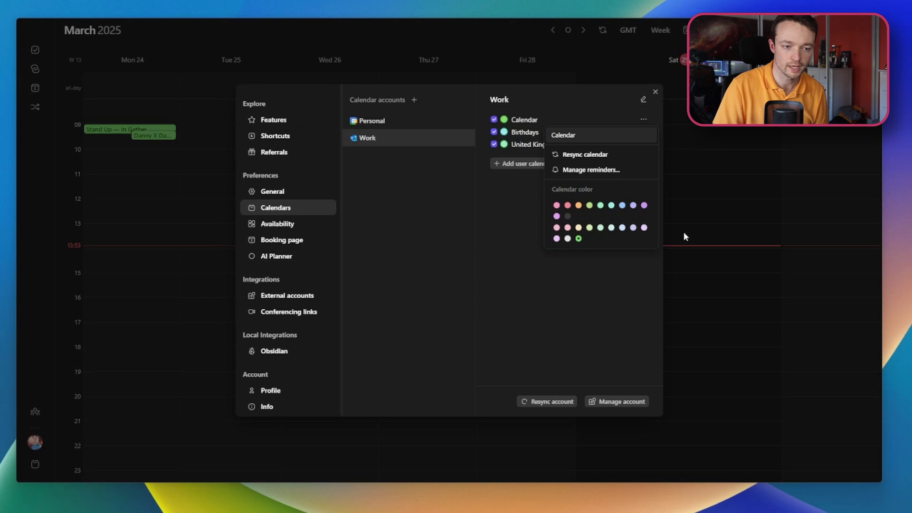
pyautogui.click(656, 93)
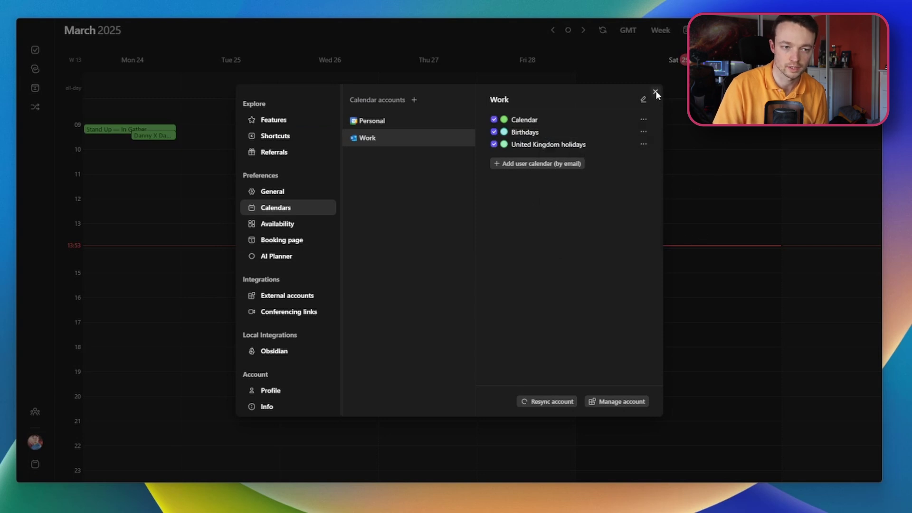
pyautogui.click(657, 93)
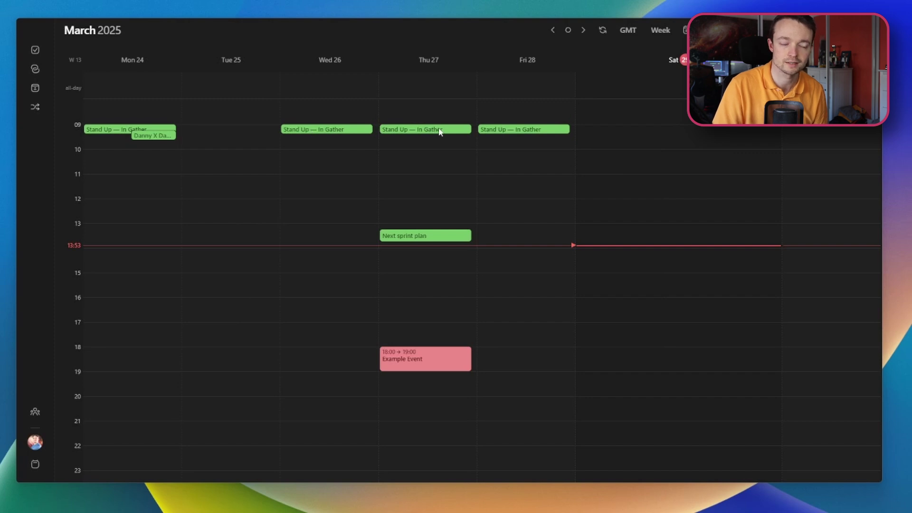
# - Inspect the Friday Stand Up event's details in the green week view
pyautogui.click(524, 129)
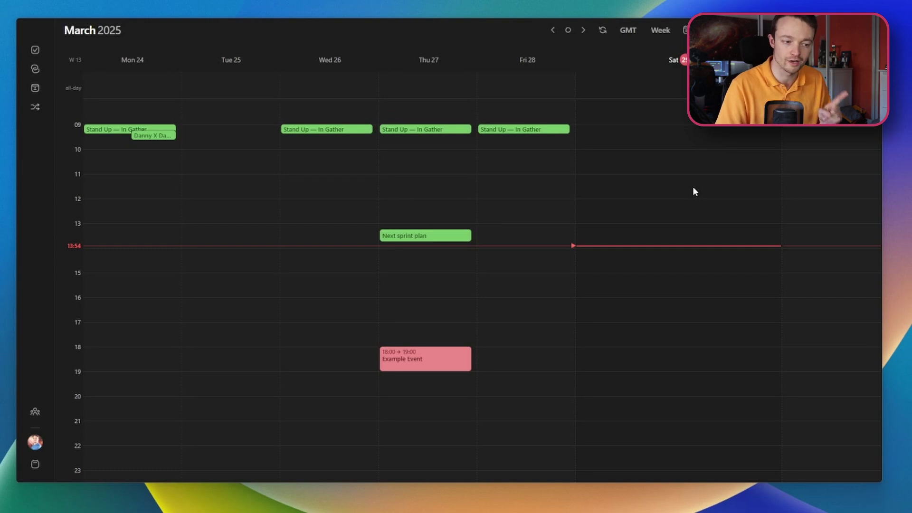
# - Tag Thursday's Example Event with a newly created 'Trampoline' tag and save it
pyautogui.click(426, 364)
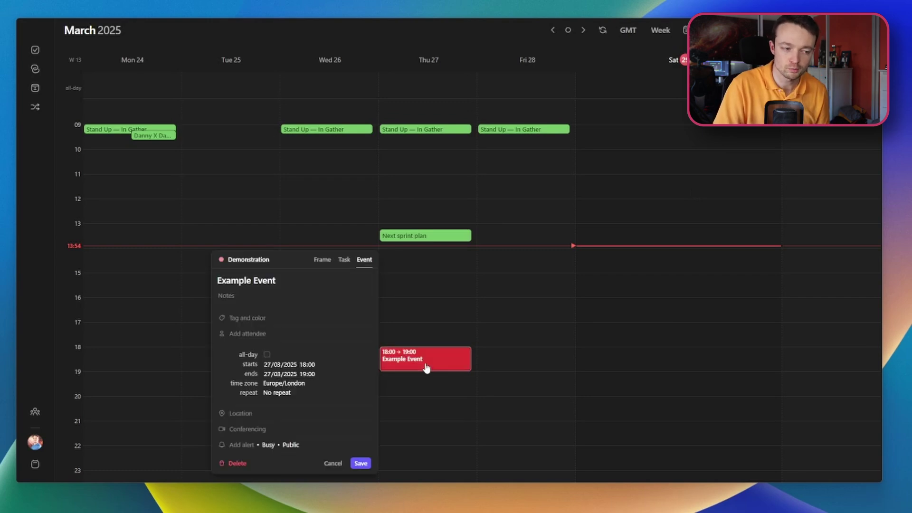
pyautogui.click(246, 319)
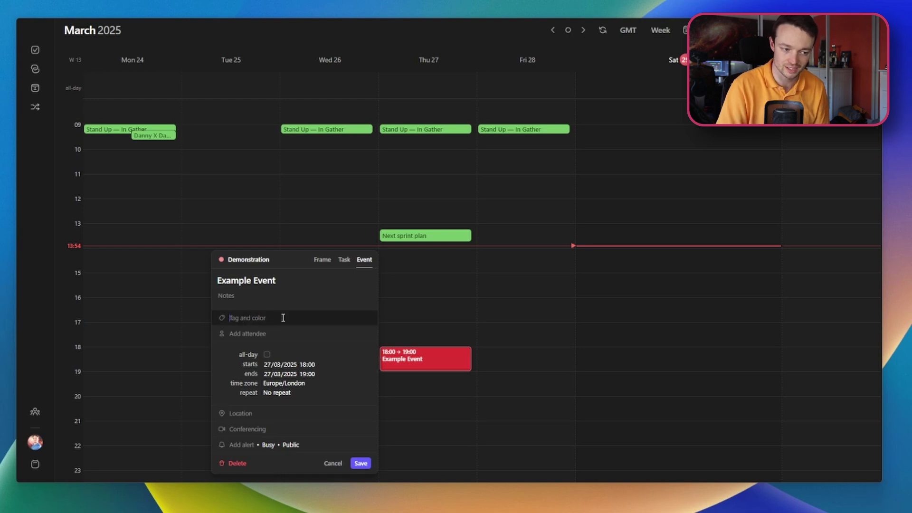
pyautogui.write('Trampoline')
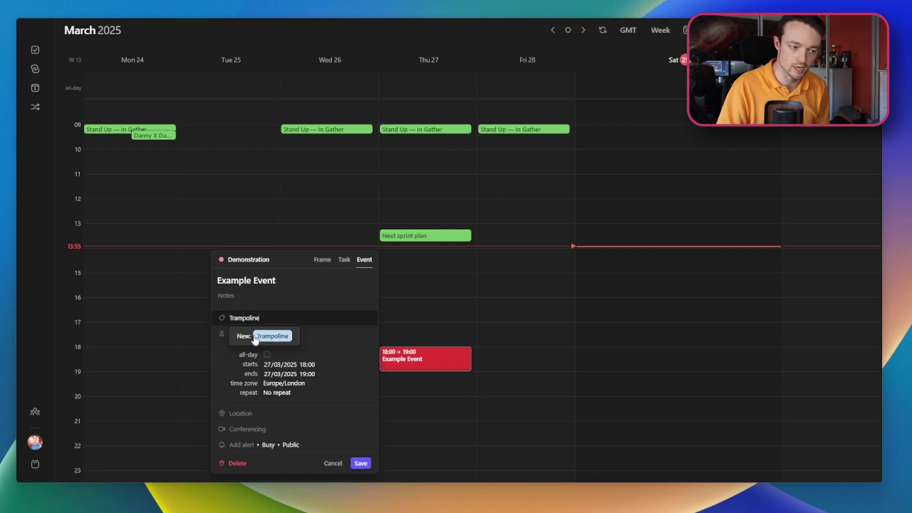
pyautogui.click(254, 337)
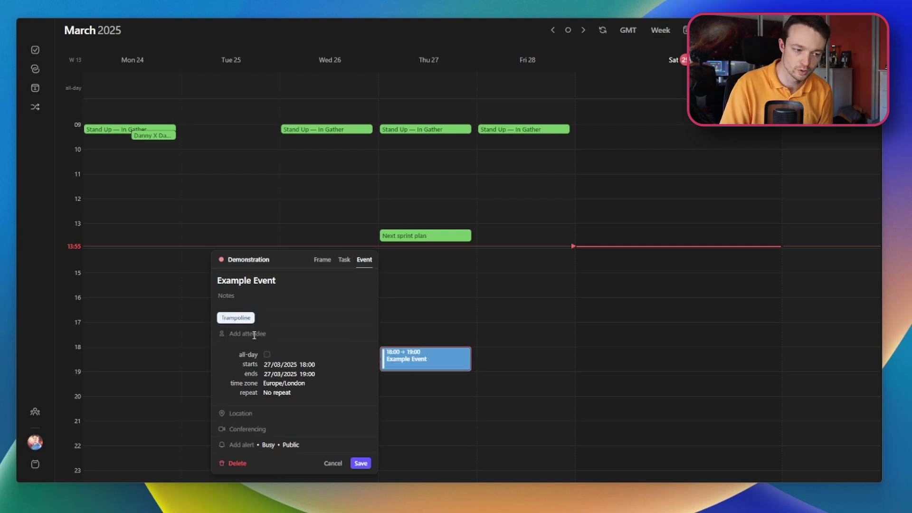
pyautogui.click(454, 322)
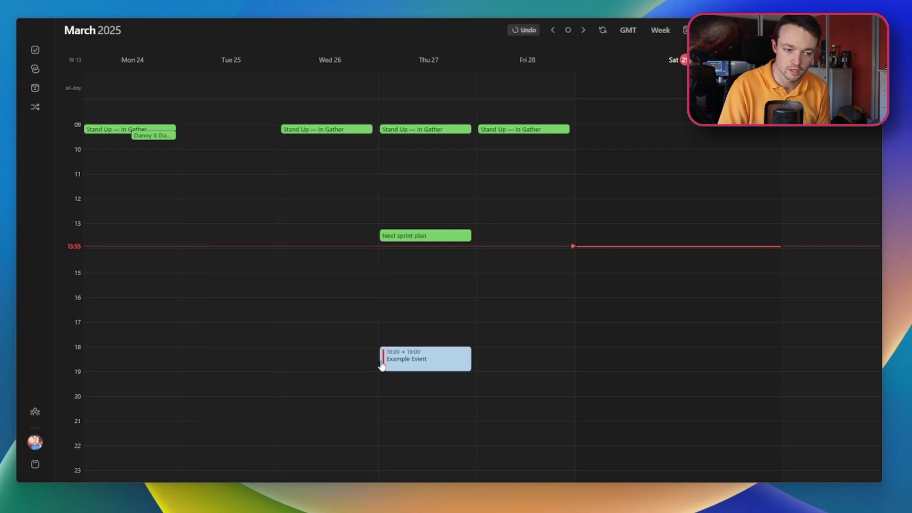
# - Reopen Example Event and try pink and other preset colours for the Trampoline tag
pyautogui.click(449, 362)
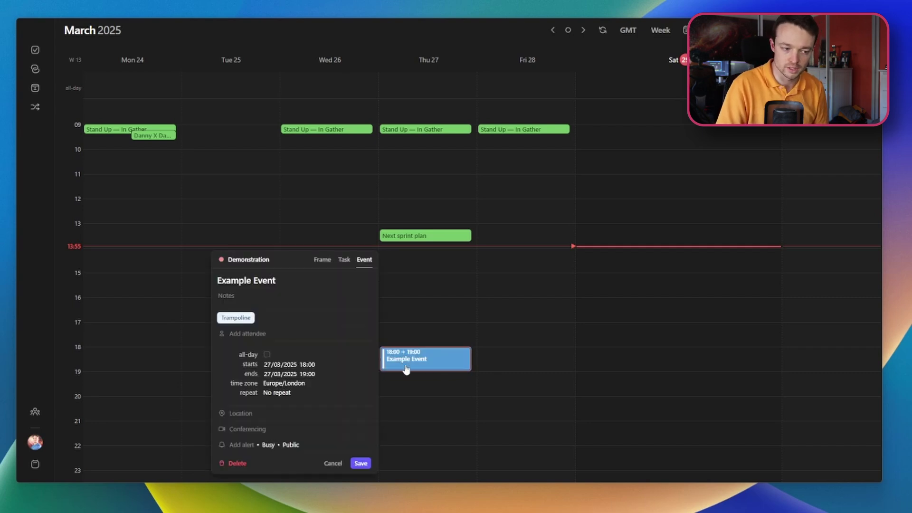
pyautogui.click(241, 319)
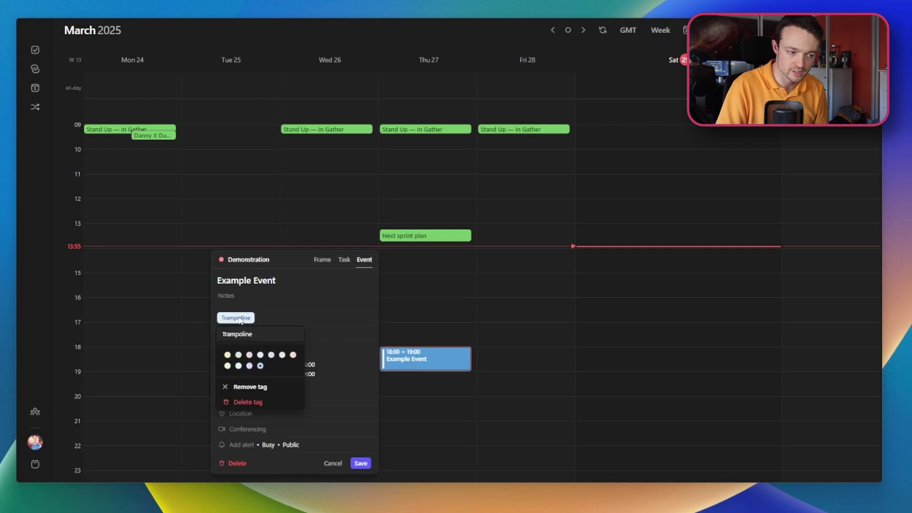
pyautogui.click(250, 355)
pyautogui.click(271, 355)
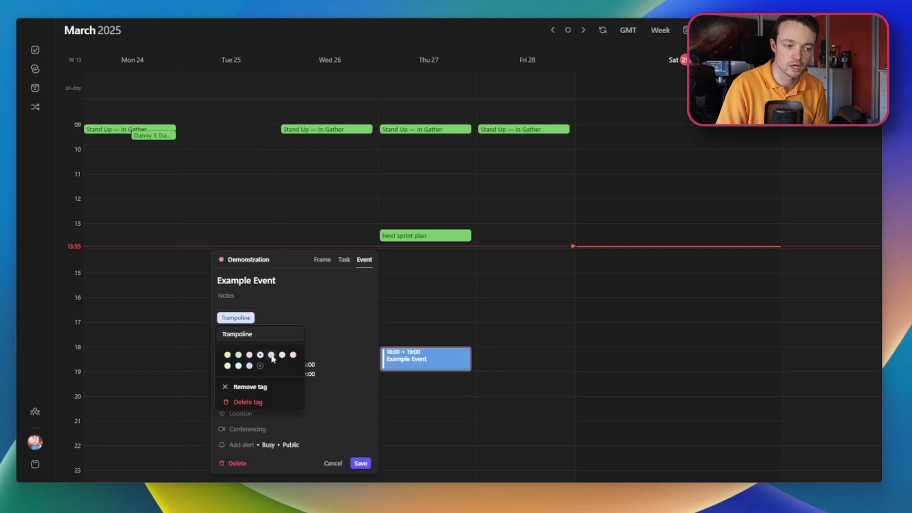
# - Set the Trampoline tag to a custom dark orange, save, and reopen the event
pyautogui.click(292, 355)
pyautogui.click(261, 366)
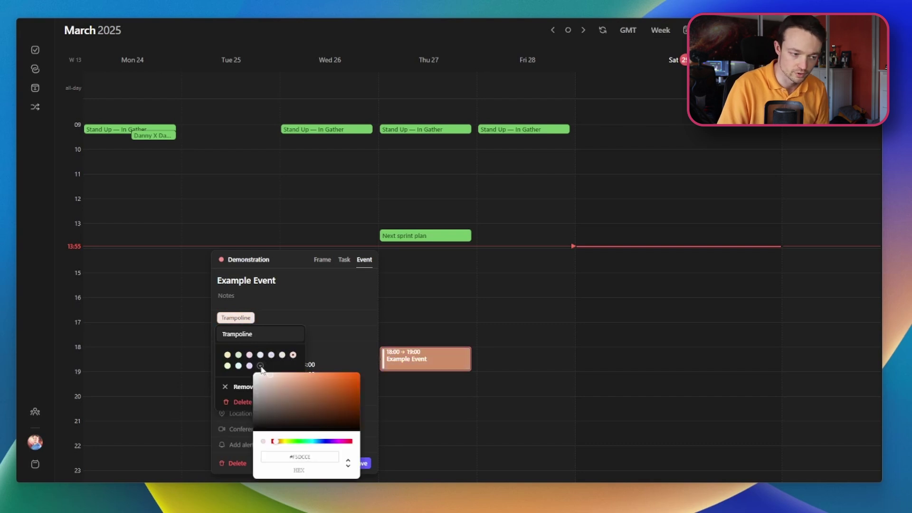
pyautogui.click(337, 386)
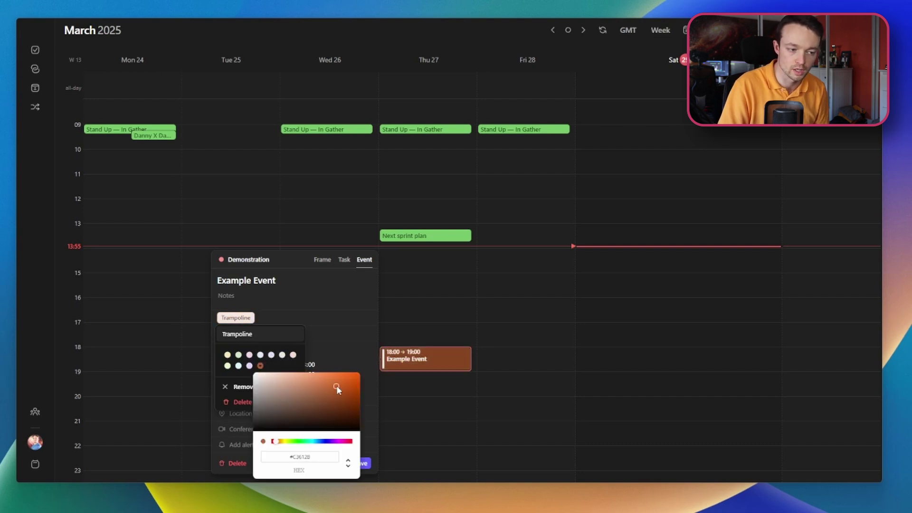
pyautogui.click(309, 329)
pyautogui.click(317, 329)
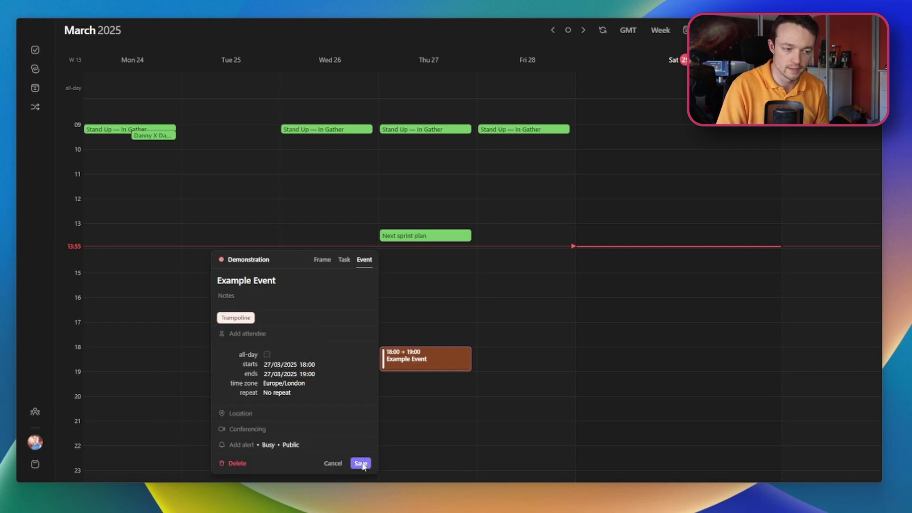
pyautogui.click(362, 464)
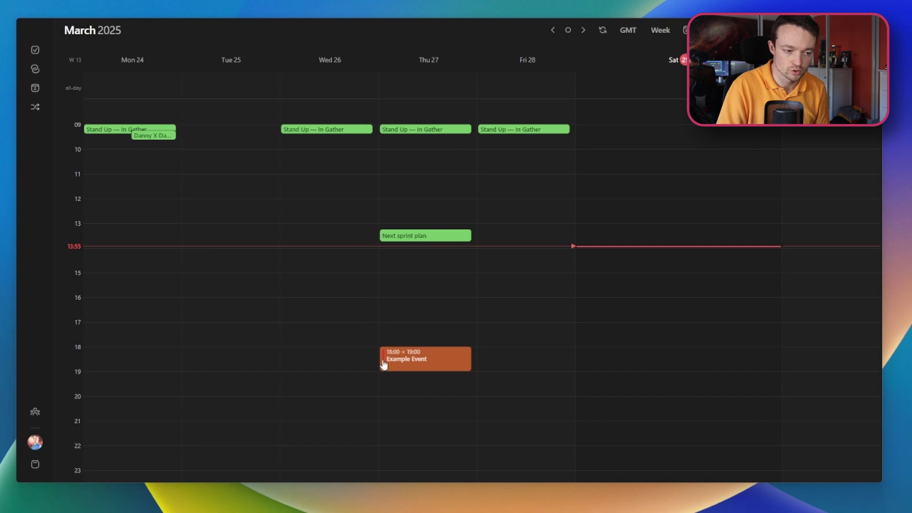
pyautogui.click(442, 364)
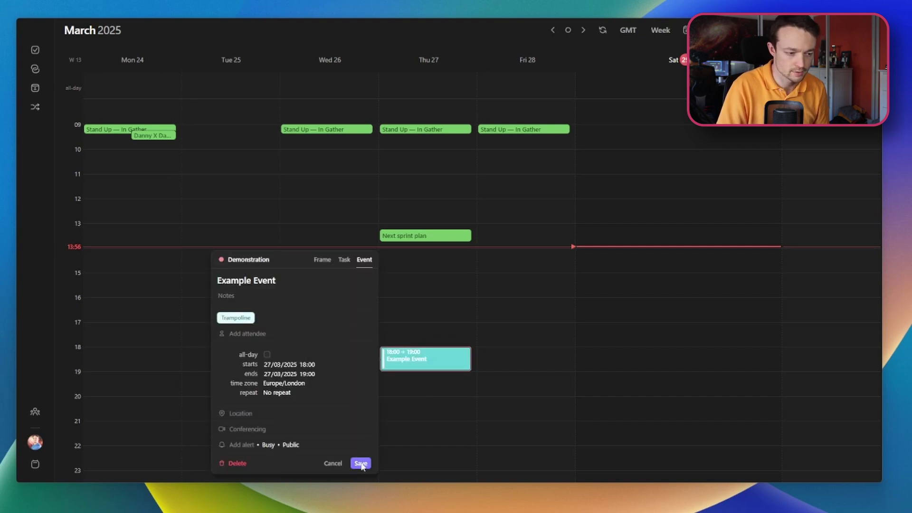